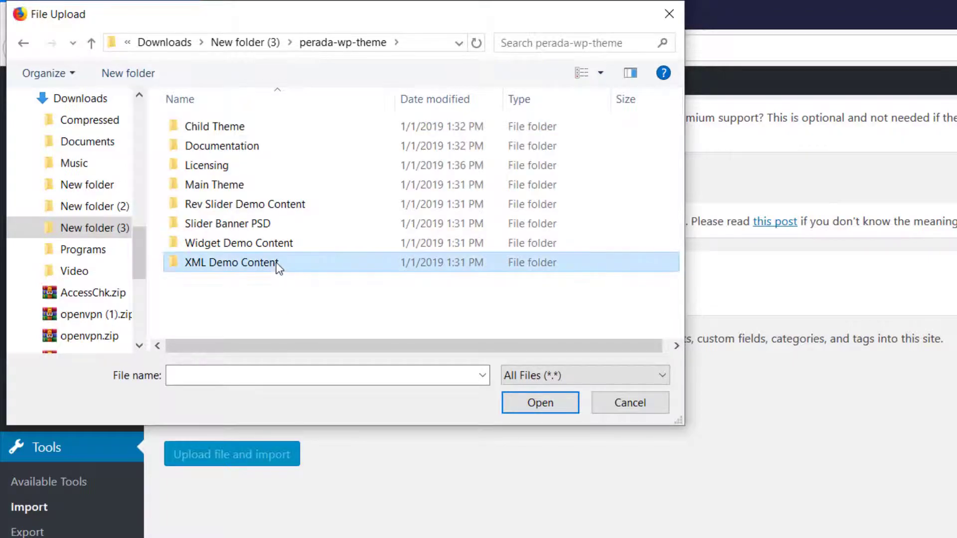
{"action": "double_click", "coordinate": [253, 128]}
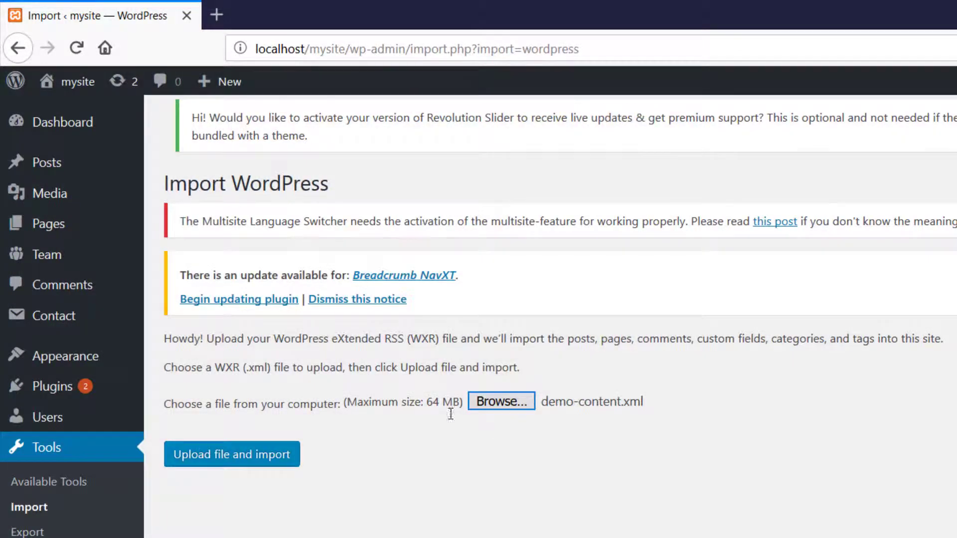
Step: Import demo-content.xml from the XML Demo Content folder, assigning its posts to the existing user and including file attachments
{"action": "left_click", "coordinate": [271, 468]}
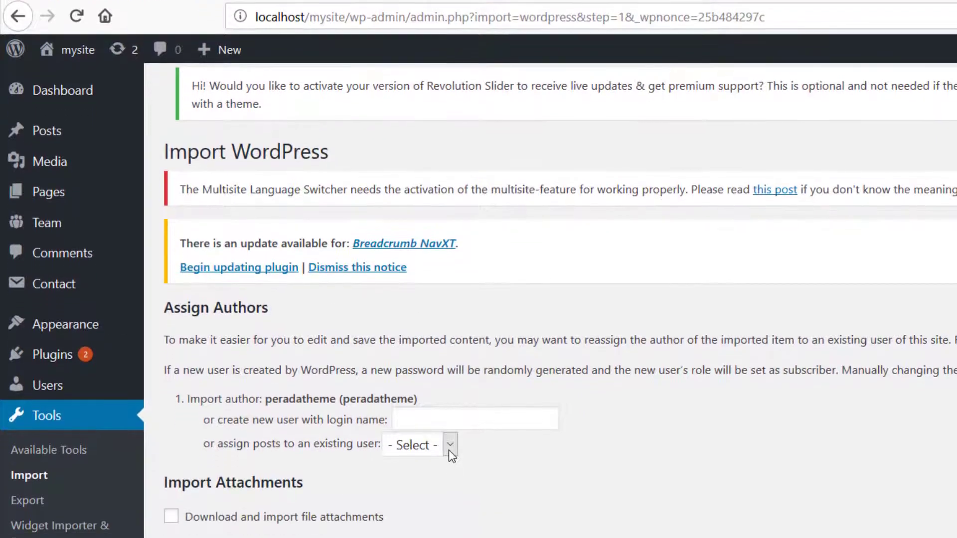
{"action": "left_click", "coordinate": [450, 477]}
{"action": "left_click", "coordinate": [435, 405]}
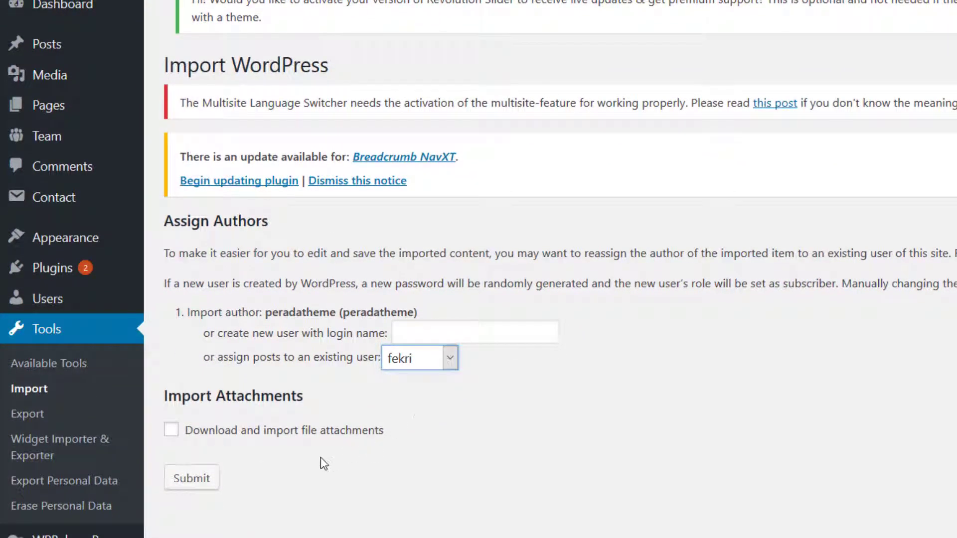
{"action": "left_click", "coordinate": [171, 433]}
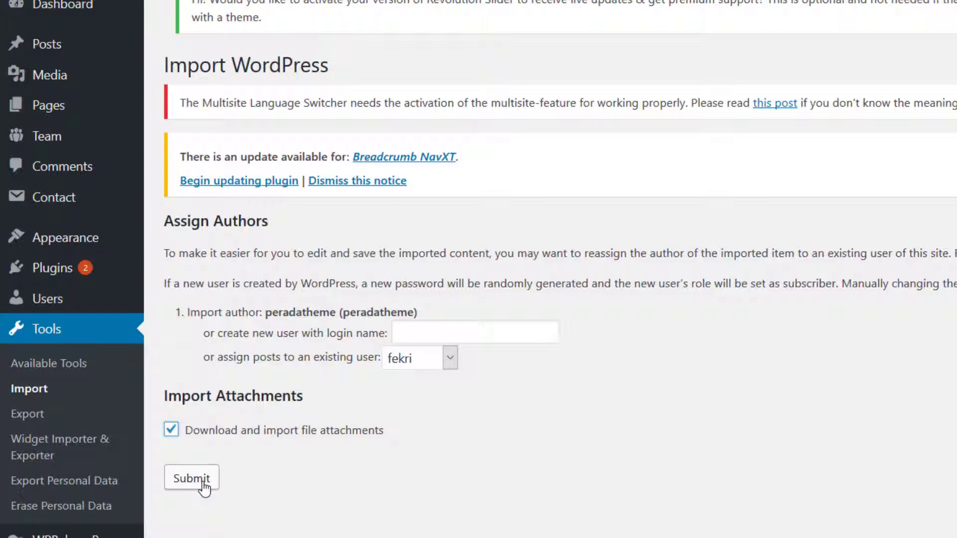
{"action": "left_click", "coordinate": [202, 483]}
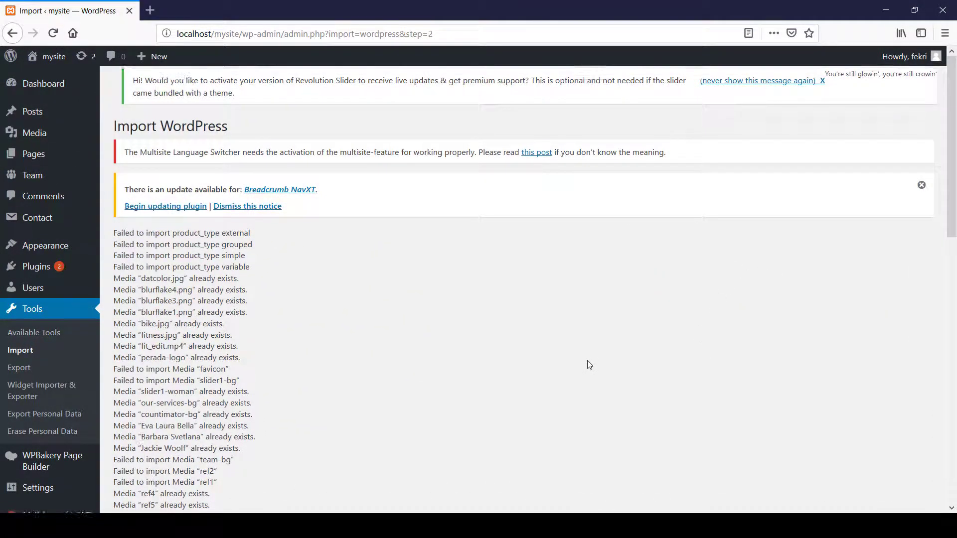
Step: Import home-1-slider.zip from the Rev Slider Demo Content folder into Slider Revolution
{"action": "scroll", "coordinate": [589, 364], "scroll_direction": "down", "scroll_amount": 12}
{"action": "scroll", "coordinate": [589, 365], "scroll_direction": "down", "scroll_amount": 1}
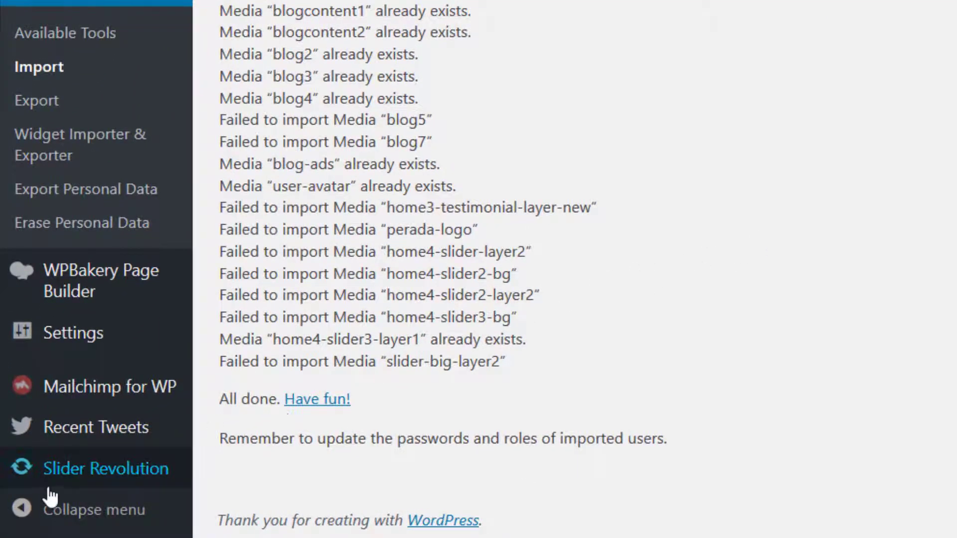
{"action": "left_click", "coordinate": [75, 488]}
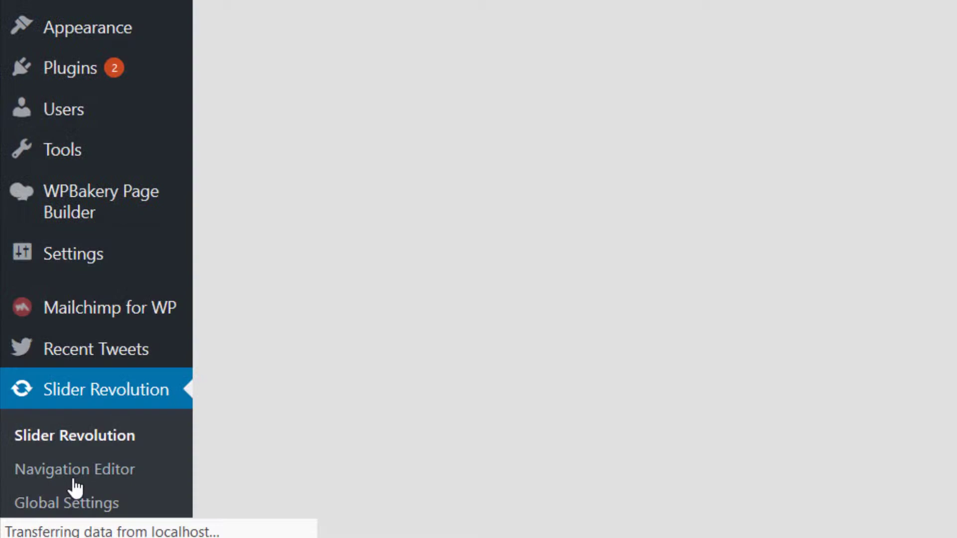
{"action": "scroll", "coordinate": [814, 456], "scroll_direction": "down", "scroll_amount": 6}
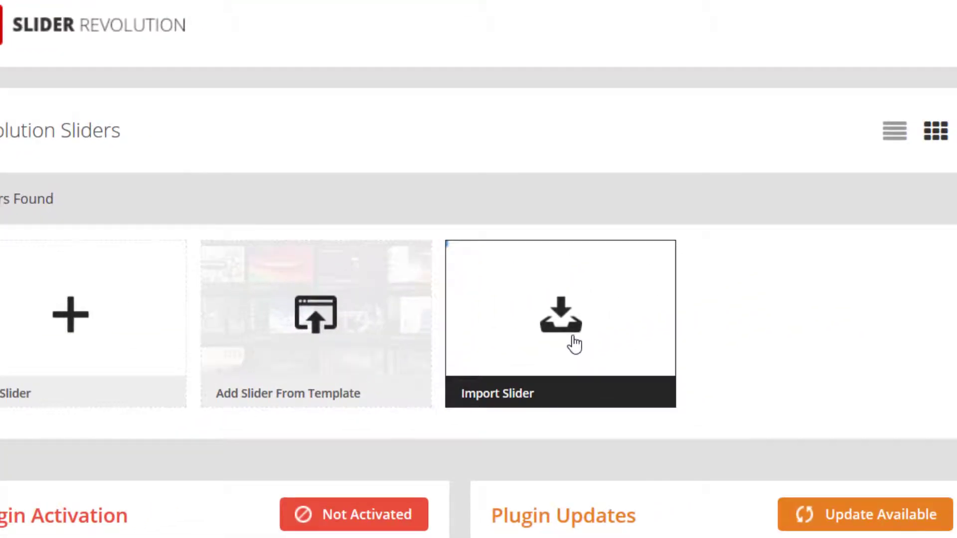
{"action": "left_click", "coordinate": [818, 263]}
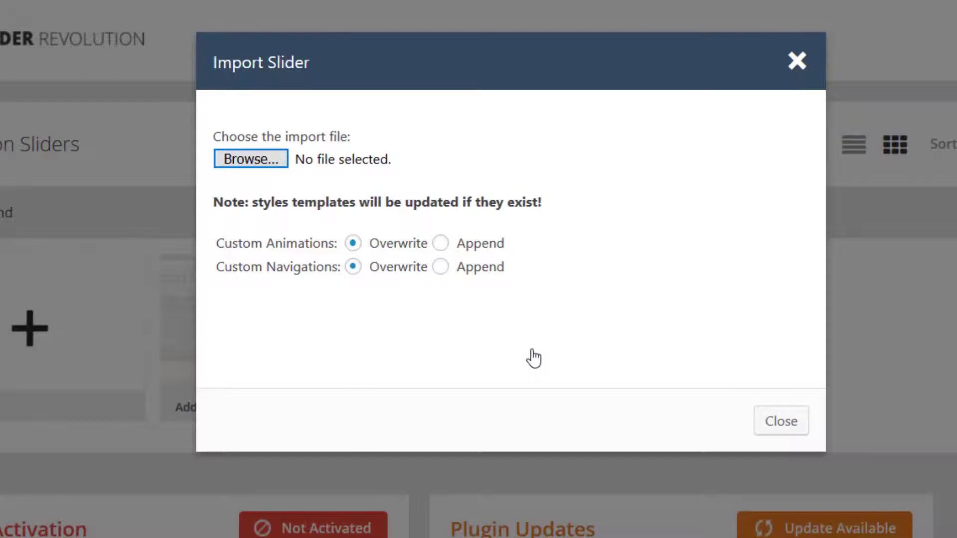
{"action": "left_click", "coordinate": [270, 160]}
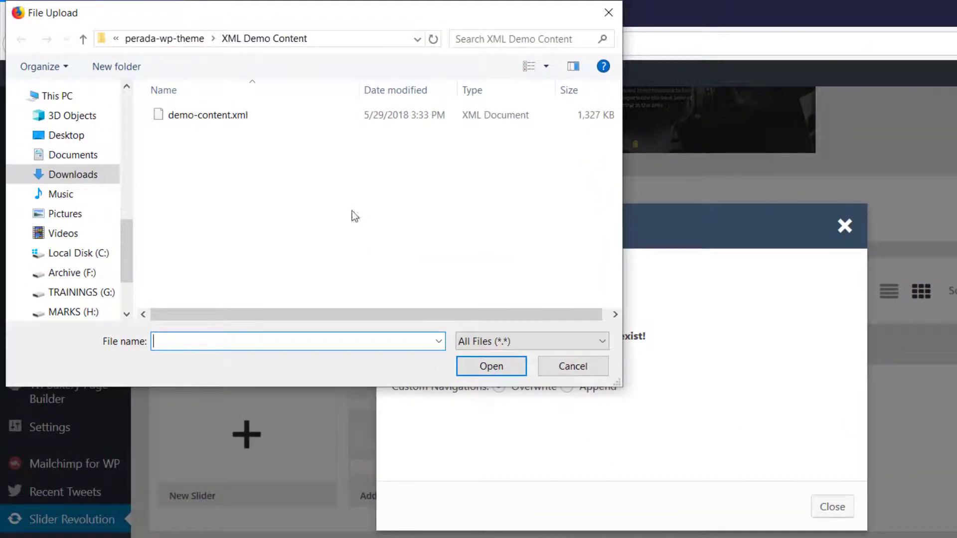
{"action": "left_click", "coordinate": [201, 40]}
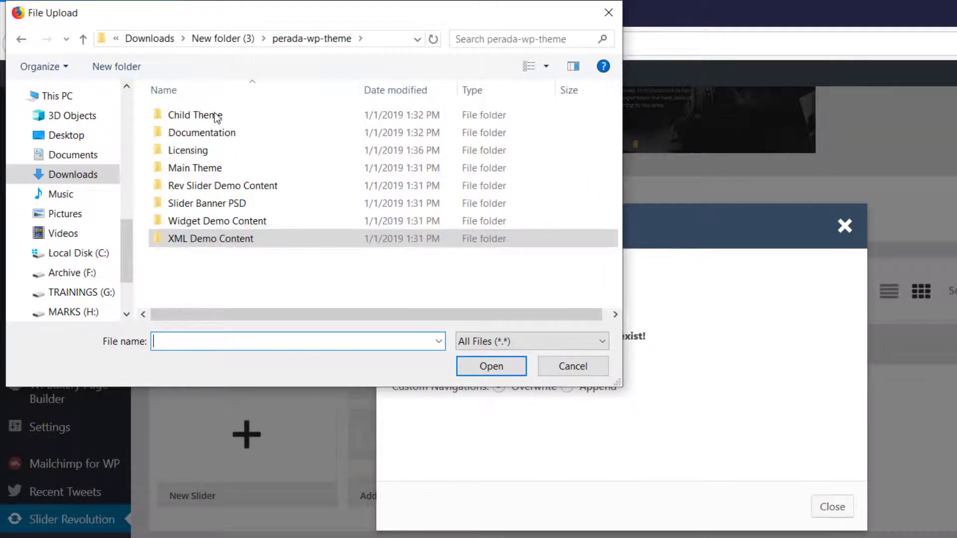
{"action": "double_click", "coordinate": [229, 185]}
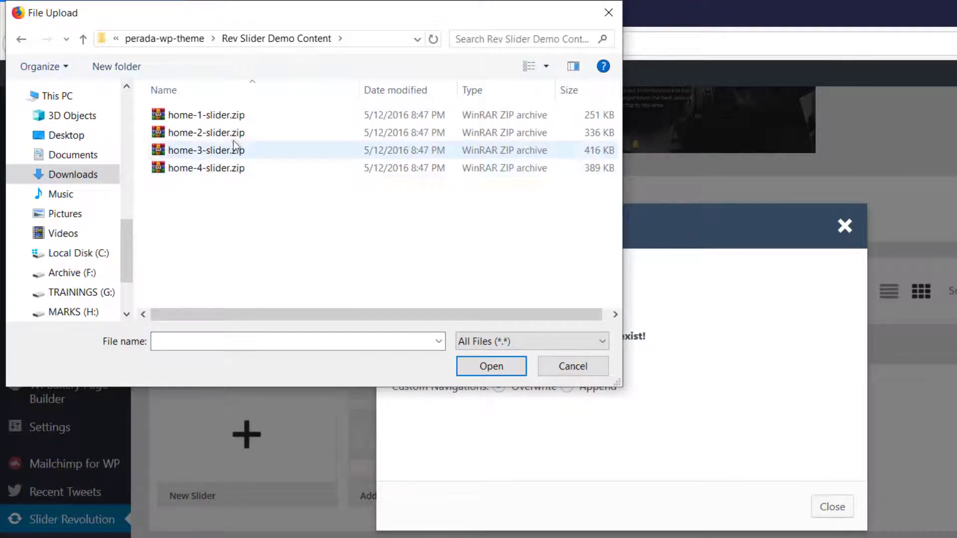
{"action": "double_click", "coordinate": [225, 123]}
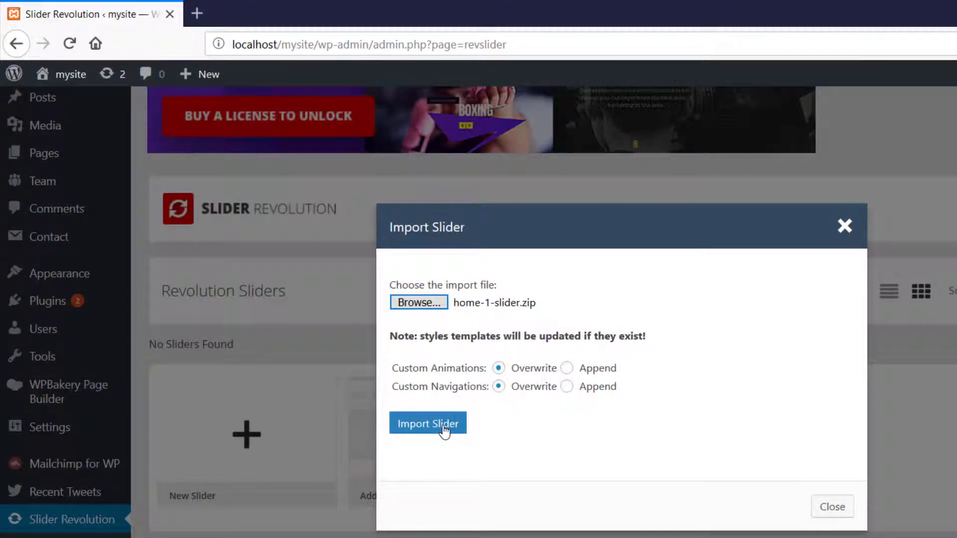
{"action": "left_click", "coordinate": [443, 426]}
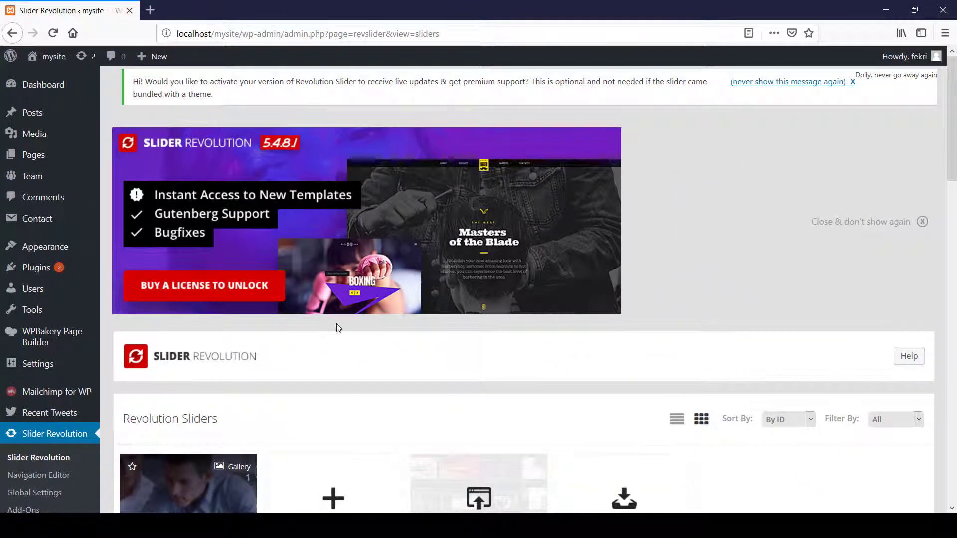
Step: Import the second demo slider, home-2-slider.zip, into Slider Revolution
{"action": "scroll", "coordinate": [337, 327], "scroll_direction": "down", "scroll_amount": 4}
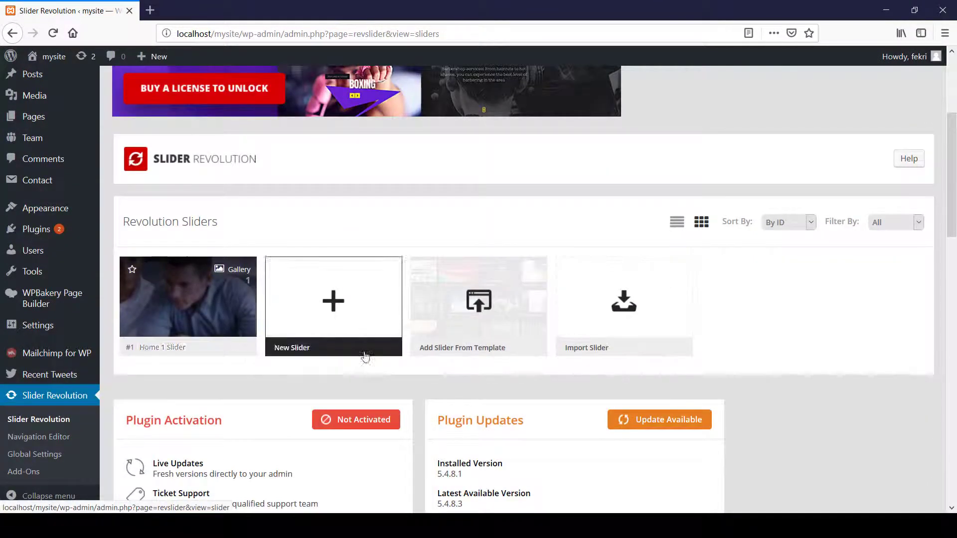
{"action": "left_click", "coordinate": [618, 324]}
{"action": "left_click", "coordinate": [311, 230]}
{"action": "double_click", "coordinate": [168, 105]}
{"action": "left_click", "coordinate": [326, 322]}
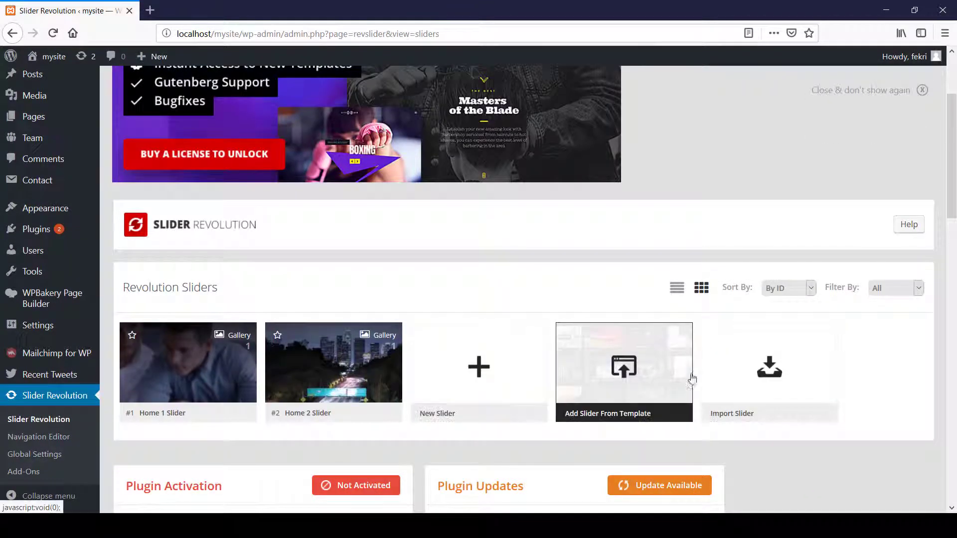
Step: Import the third demo slider, home-3-slider.zip, into Slider Revolution
{"action": "left_click", "coordinate": [727, 363]}
{"action": "left_click", "coordinate": [312, 229]}
{"action": "double_click", "coordinate": [157, 114]}
{"action": "left_click", "coordinate": [353, 333]}
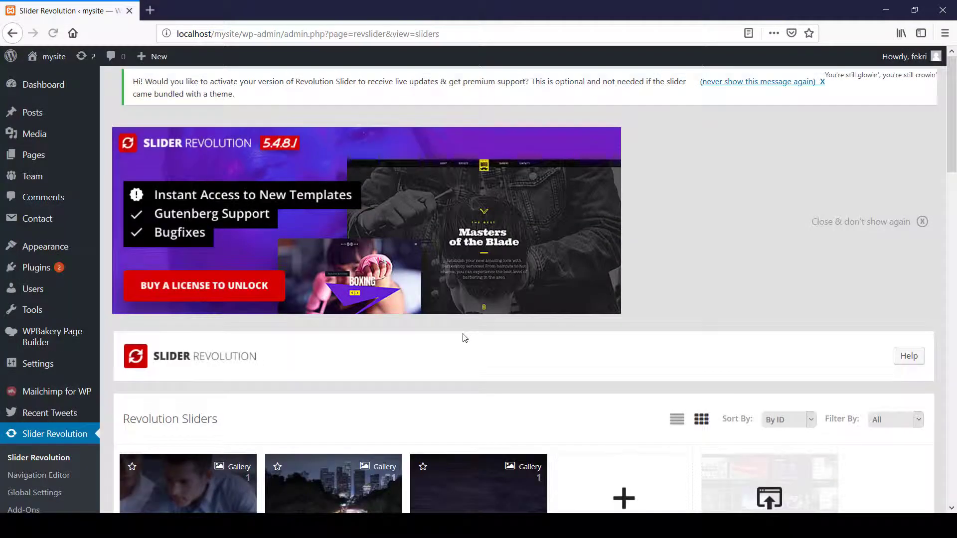
Step: Import the fourth demo slider, home-4-slider.zip, into Slider Revolution
{"action": "scroll", "coordinate": [722, 348], "scroll_direction": "down", "scroll_amount": 5}
{"action": "left_click", "coordinate": [188, 349]}
{"action": "left_click", "coordinate": [328, 235]}
{"action": "left_click", "coordinate": [160, 126]}
{"action": "left_click", "coordinate": [372, 278]}
{"action": "left_click", "coordinate": [326, 322]}
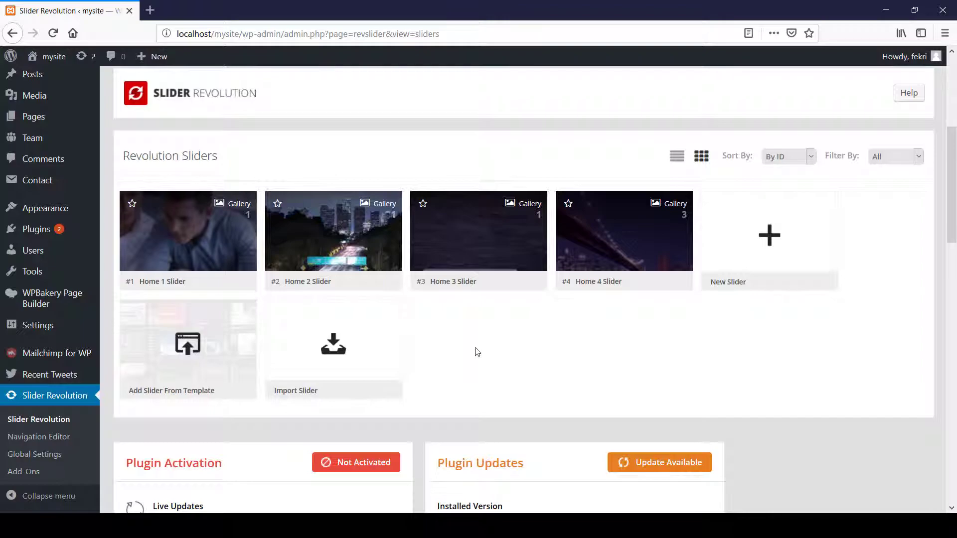
Step: Open Home 4 Slider in the slide editor and examine its slide design
{"action": "scroll", "coordinate": [477, 352], "scroll_direction": "down", "scroll_amount": 2}
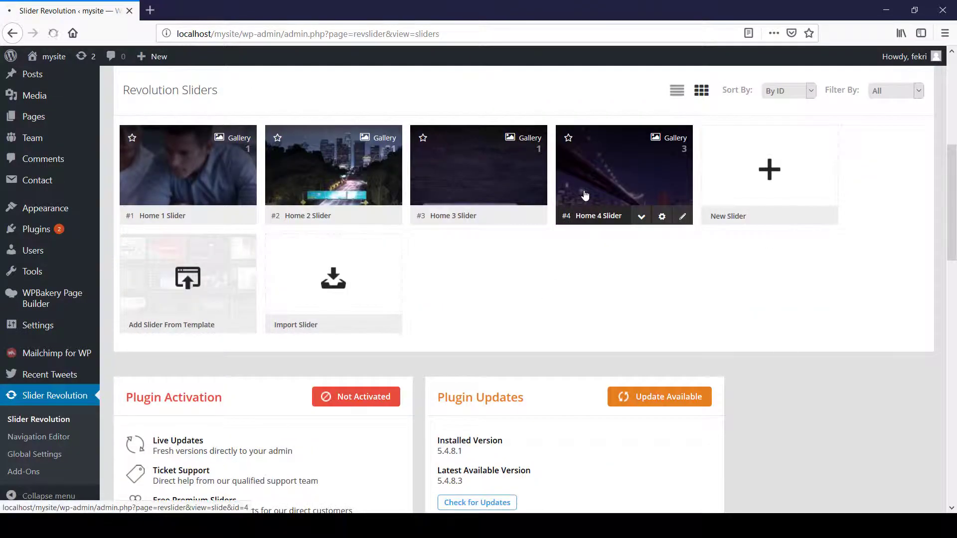
{"action": "left_click", "coordinate": [583, 197]}
{"action": "scroll", "coordinate": [580, 272], "scroll_direction": "down", "scroll_amount": 5}
{"action": "scroll", "coordinate": [580, 269], "scroll_direction": "down", "scroll_amount": 8}
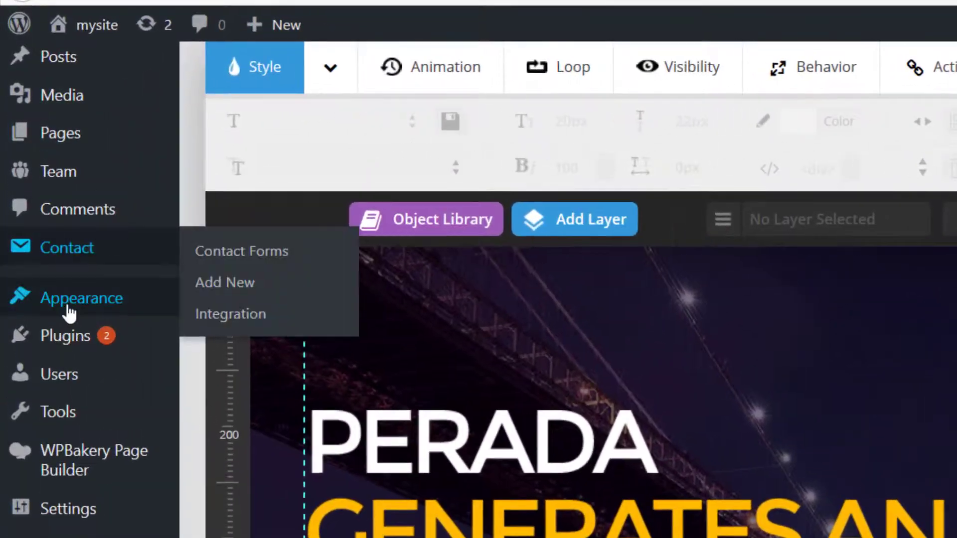
Step: Import the theme's demo widgets from widget-demo-content.wie in the Widget Demo Content folder
{"action": "mouse_move", "coordinate": [38, 213]}
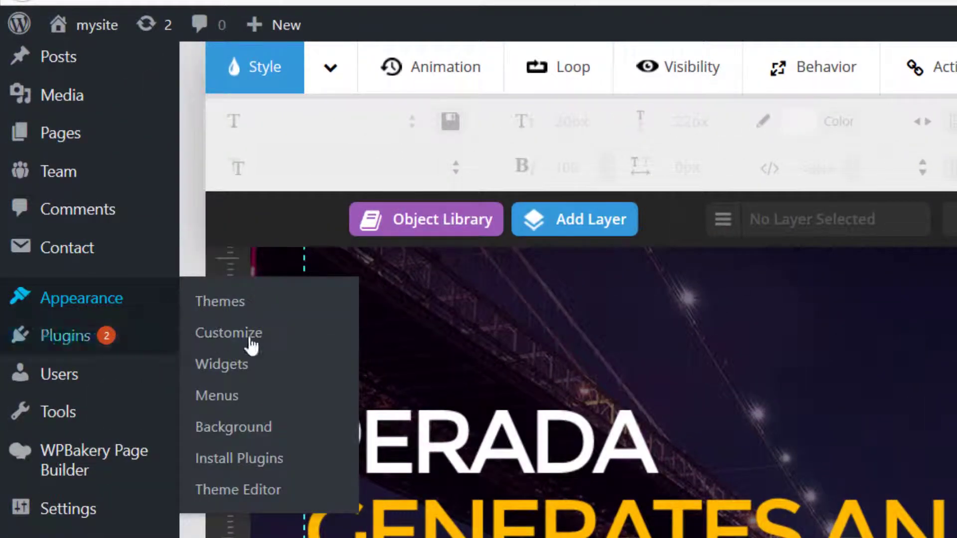
{"action": "left_click", "coordinate": [238, 378]}
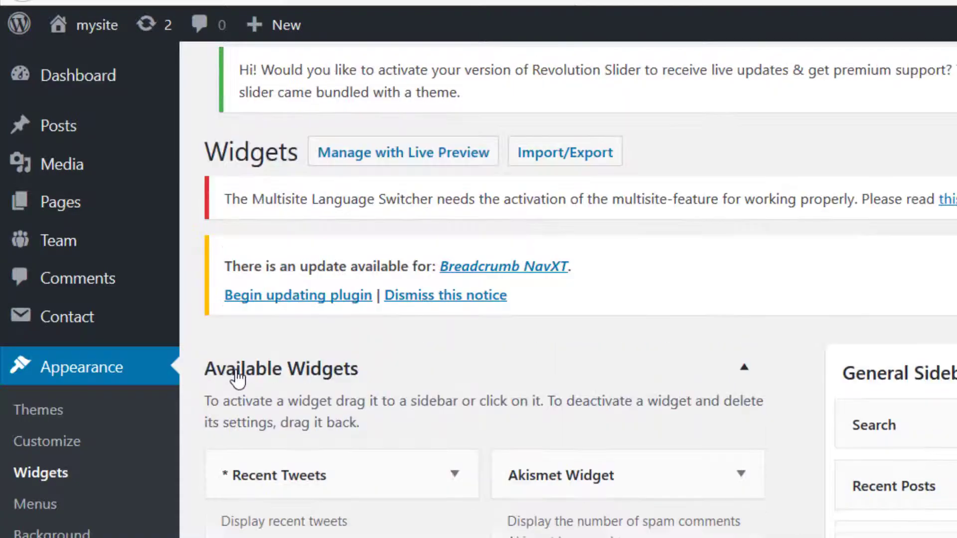
{"action": "left_click", "coordinate": [552, 161]}
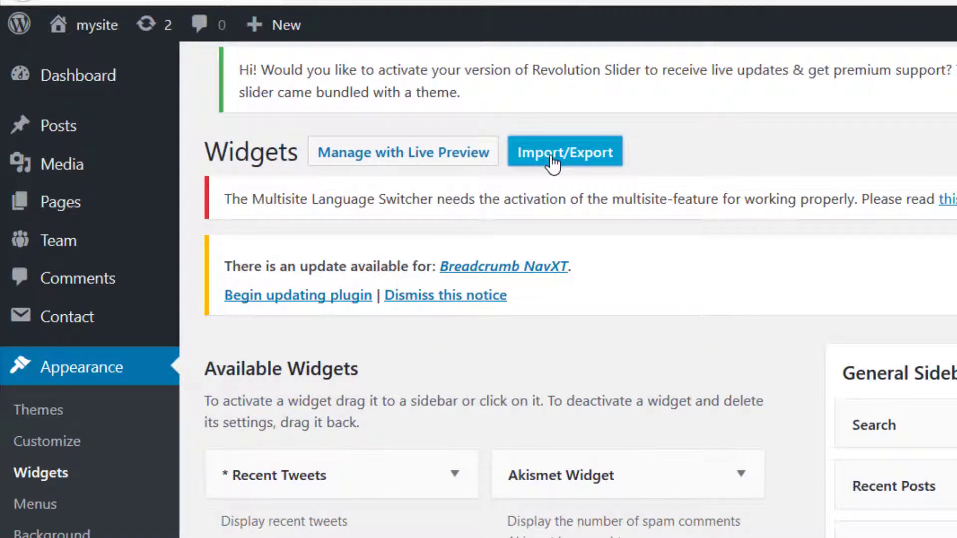
{"action": "left_click", "coordinate": [271, 494]}
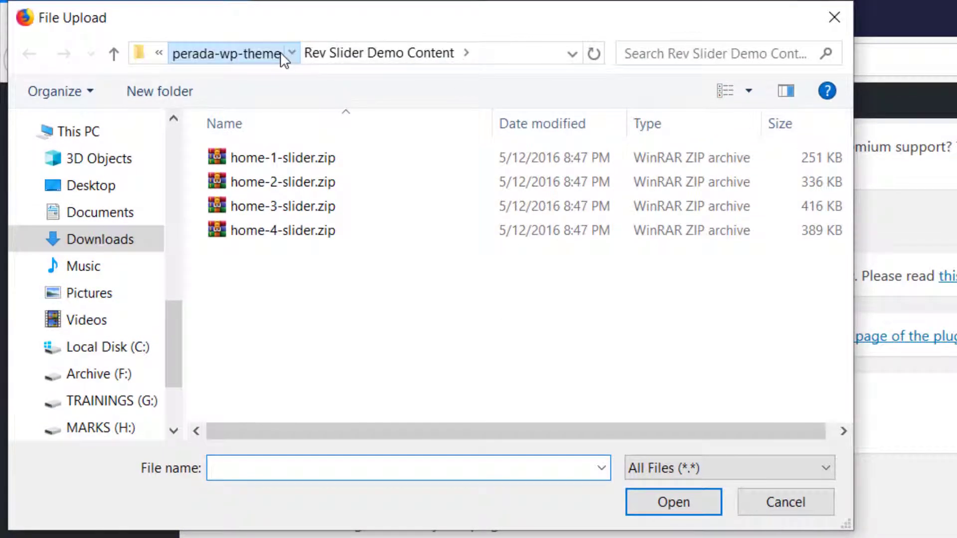
{"action": "left_click", "coordinate": [280, 54]}
{"action": "left_click", "coordinate": [332, 302]}
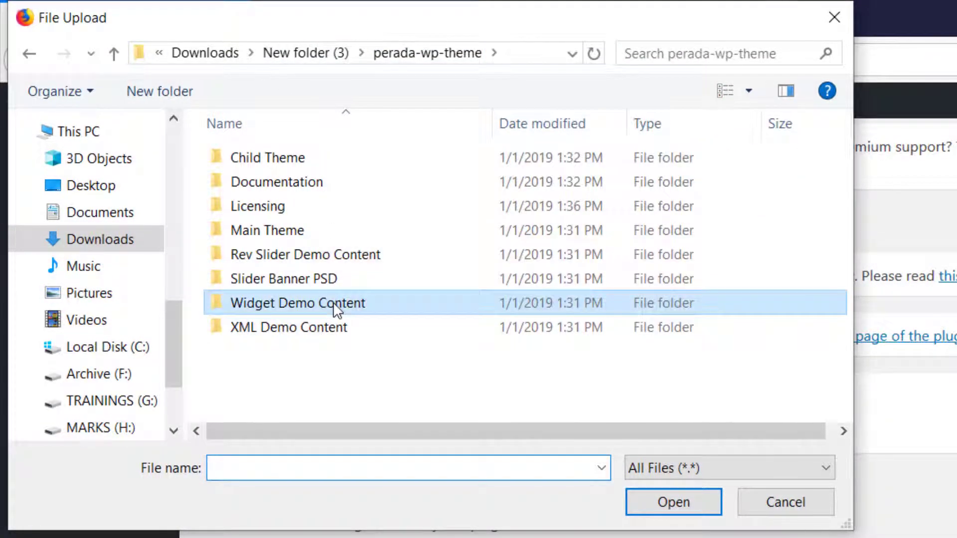
{"action": "double_click", "coordinate": [333, 302]}
{"action": "left_click", "coordinate": [325, 165]}
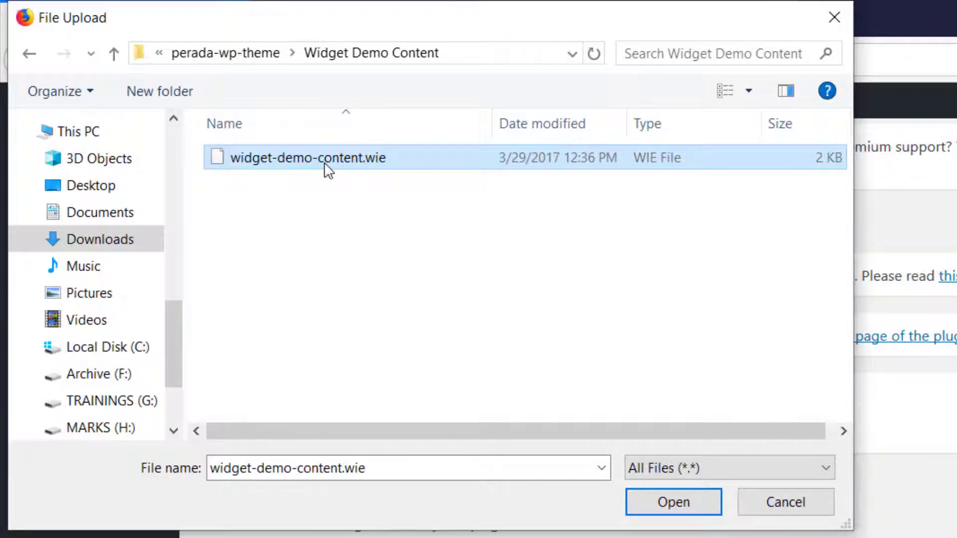
{"action": "double_click", "coordinate": [327, 170]}
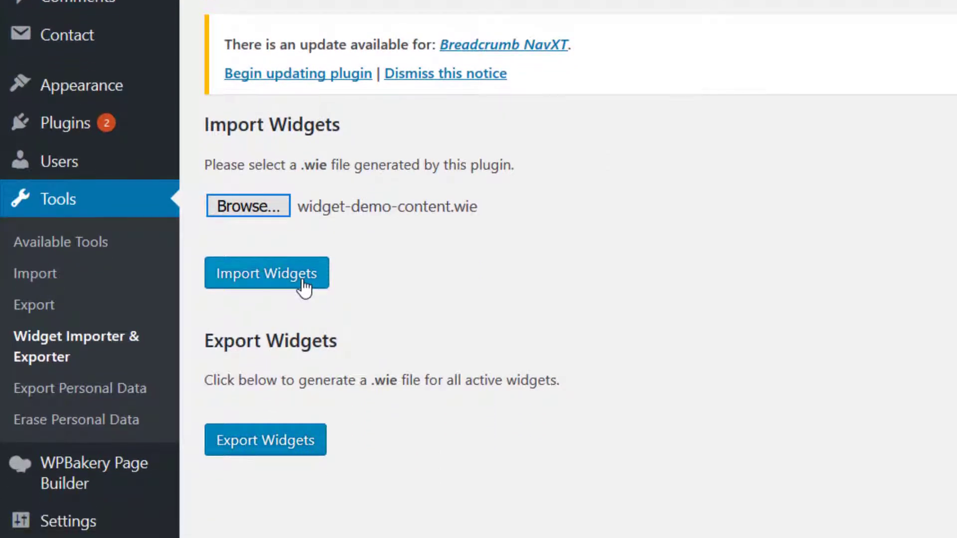
{"action": "left_click", "coordinate": [303, 285]}
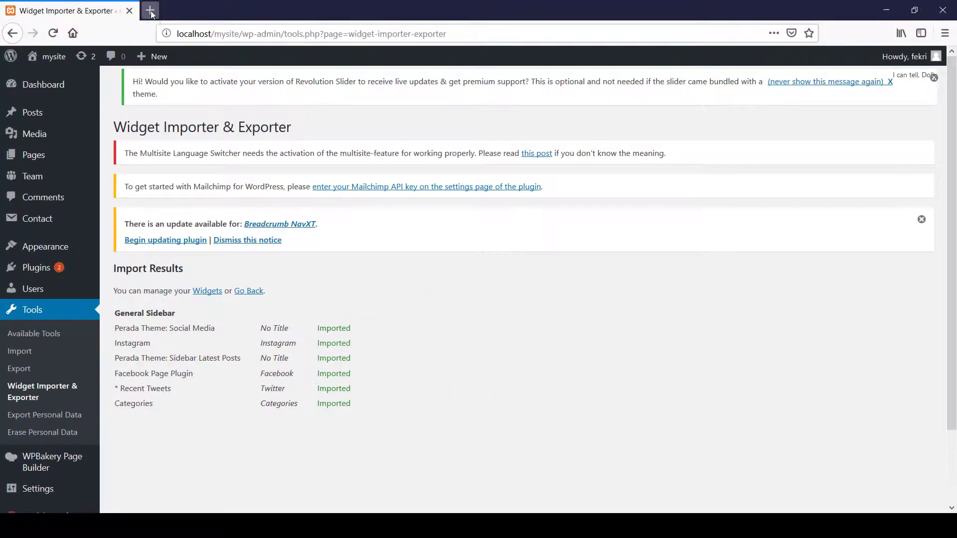
Step: View the site's front page at localhost/mysite in a new browser tab
{"action": "left_click", "coordinate": [151, 11]}
{"action": "type", "text": "localhost/m"}
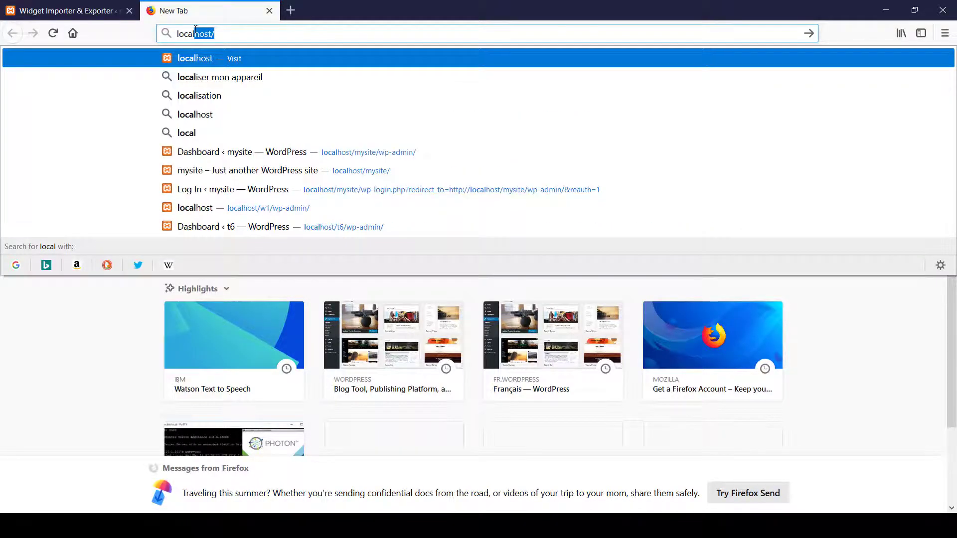
{"action": "key", "text": "Return"}
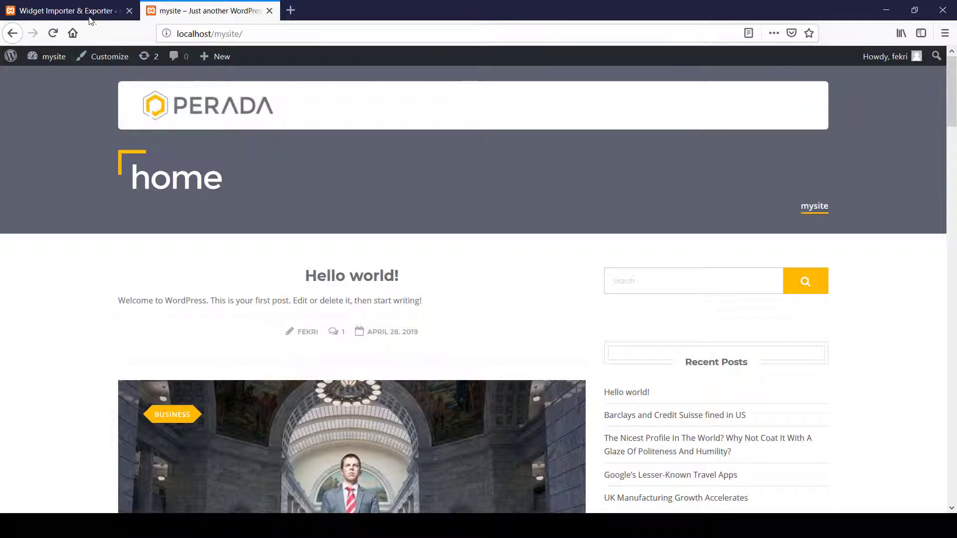
Step: In the site customizer, make the homepage display a static page and choose Home - Default as the homepage
{"action": "left_click", "coordinate": [74, 10]}
{"action": "mouse_move", "coordinate": [59, 251]}
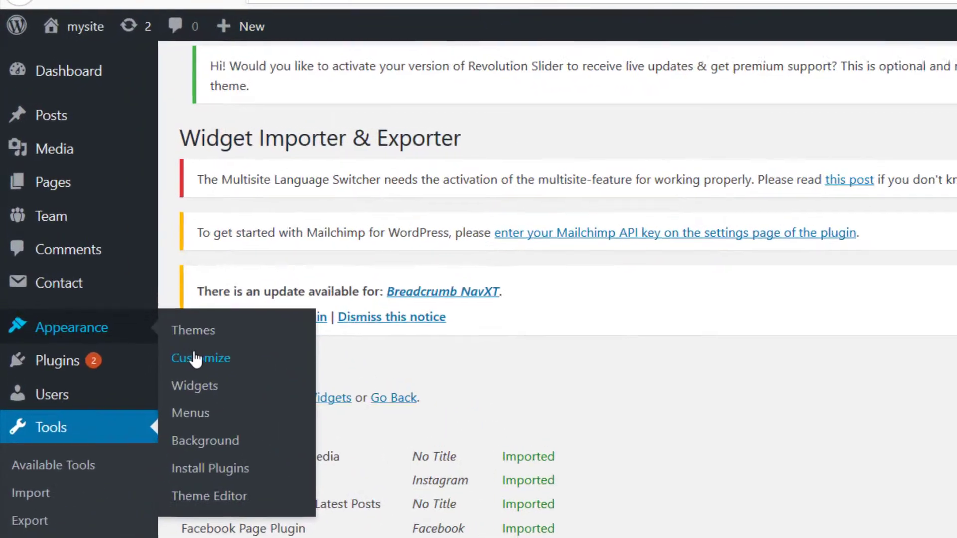
{"action": "left_click", "coordinate": [136, 277]}
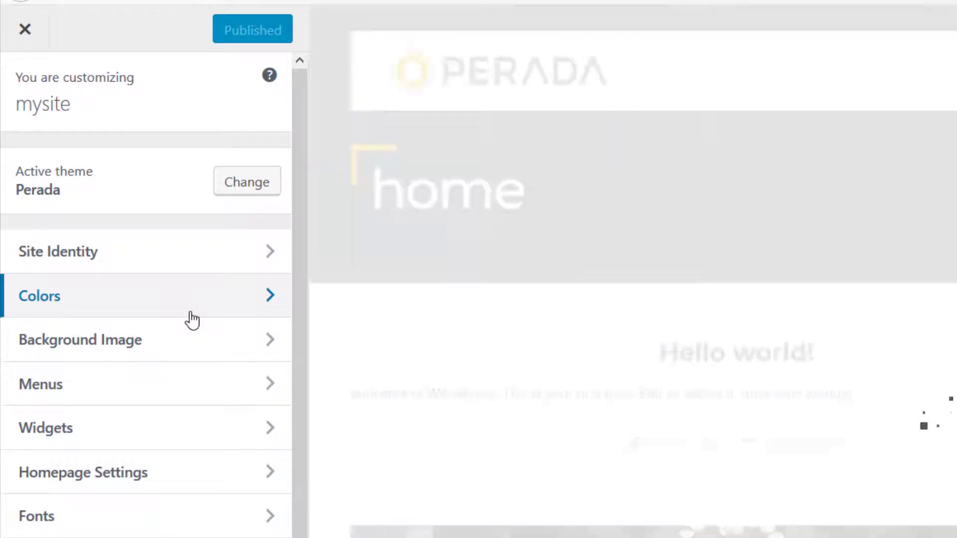
{"action": "left_click", "coordinate": [258, 491]}
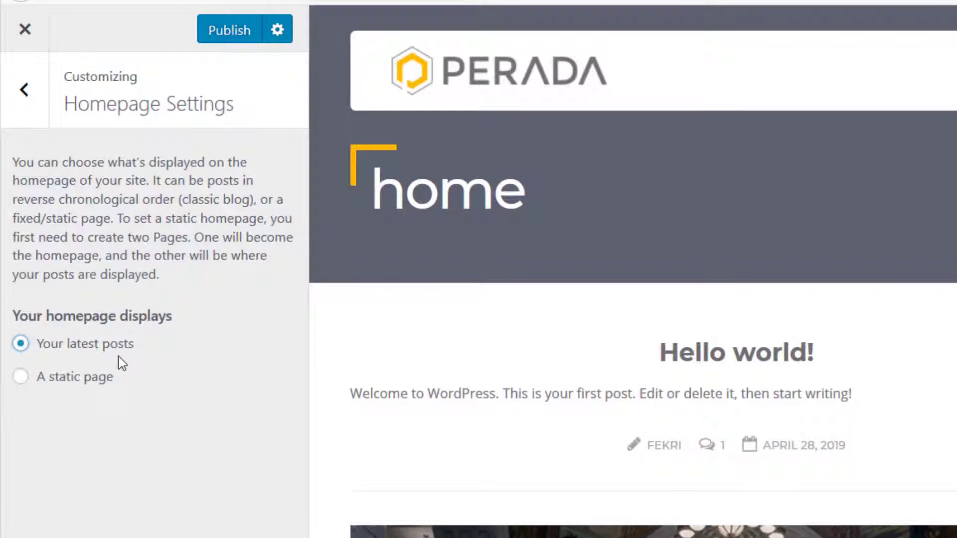
{"action": "left_click", "coordinate": [95, 380]}
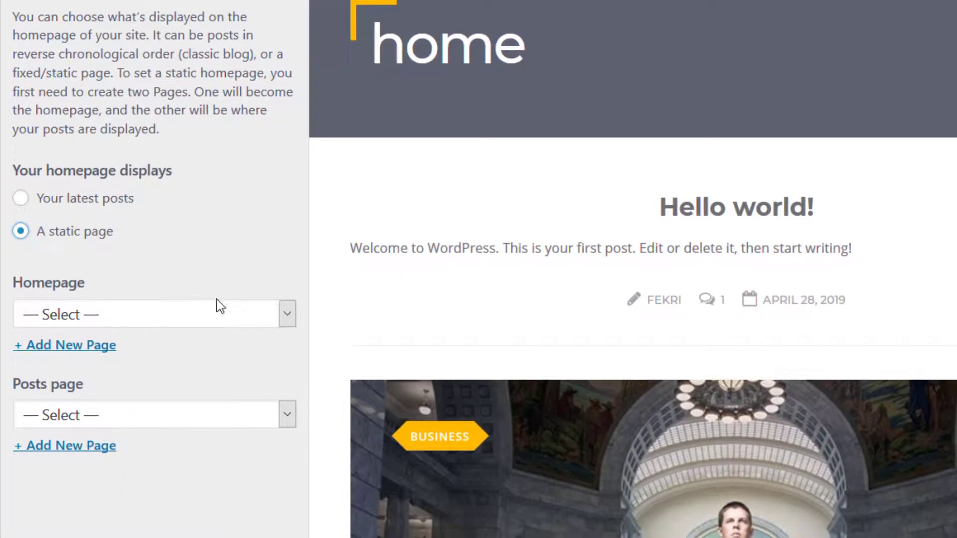
{"action": "left_click", "coordinate": [287, 459]}
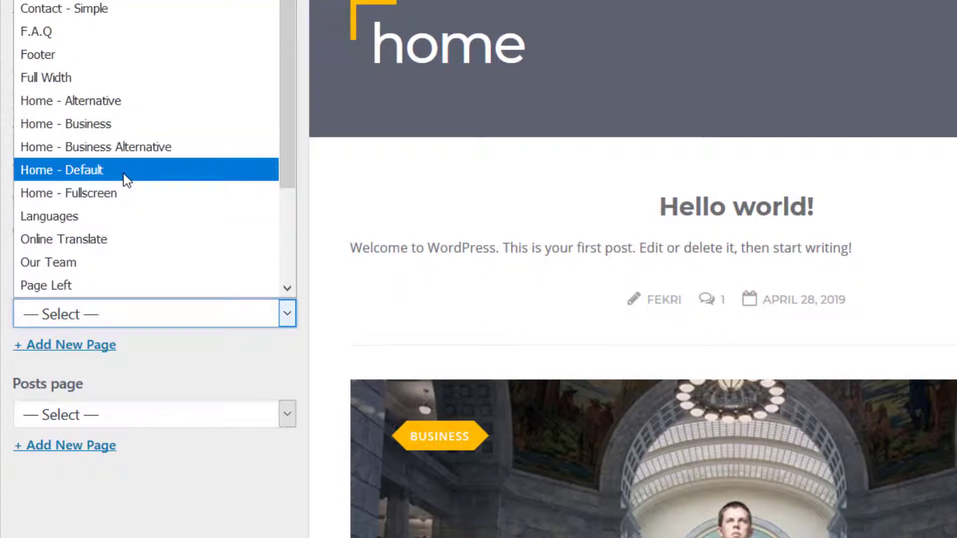
{"action": "left_click", "coordinate": [122, 175]}
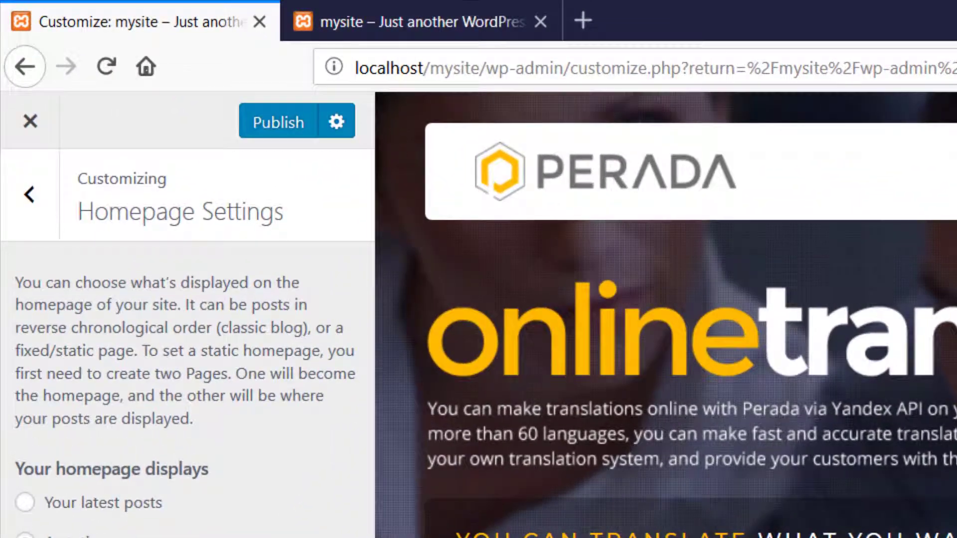
Step: Publish the homepage settings and reload the mysite front page to review its demo sections
{"action": "left_click", "coordinate": [268, 129]}
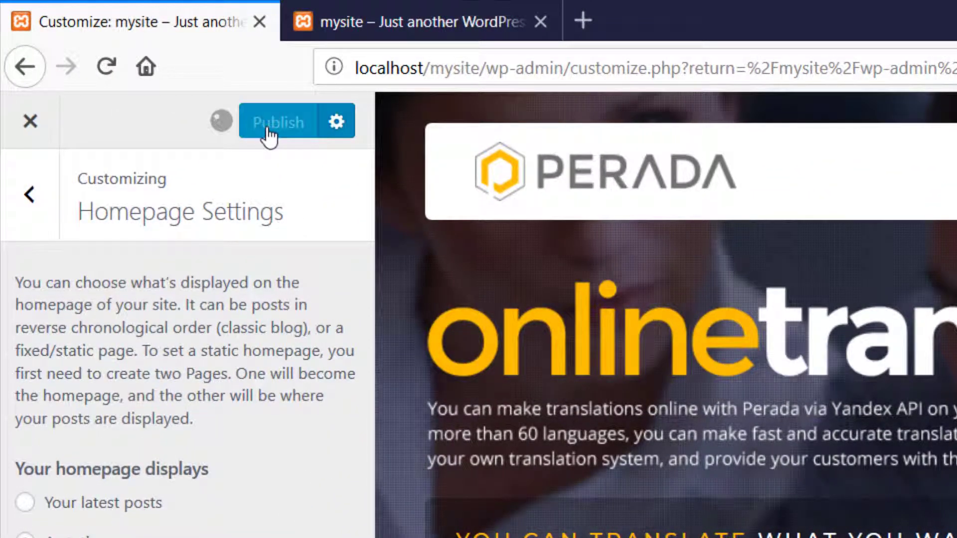
{"action": "left_click", "coordinate": [373, 31]}
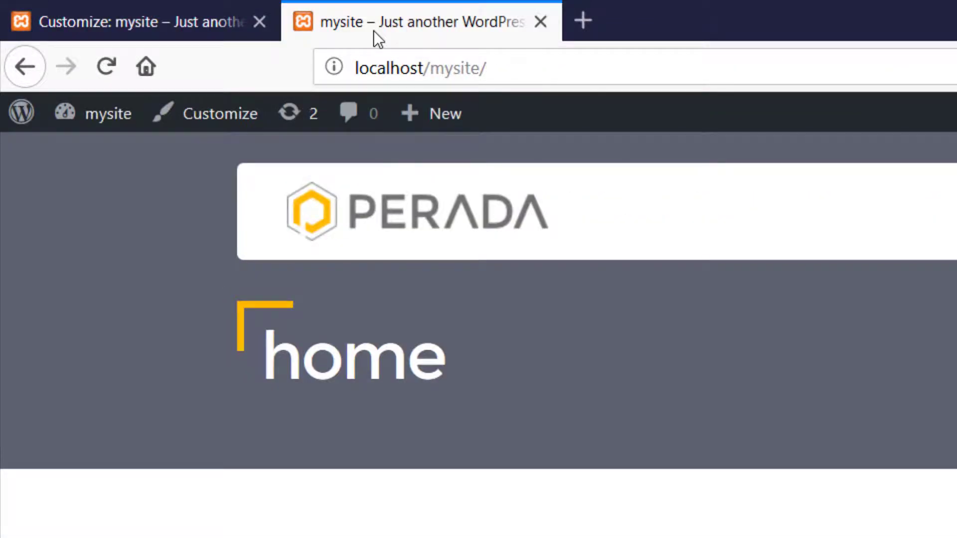
{"action": "left_click", "coordinate": [107, 68]}
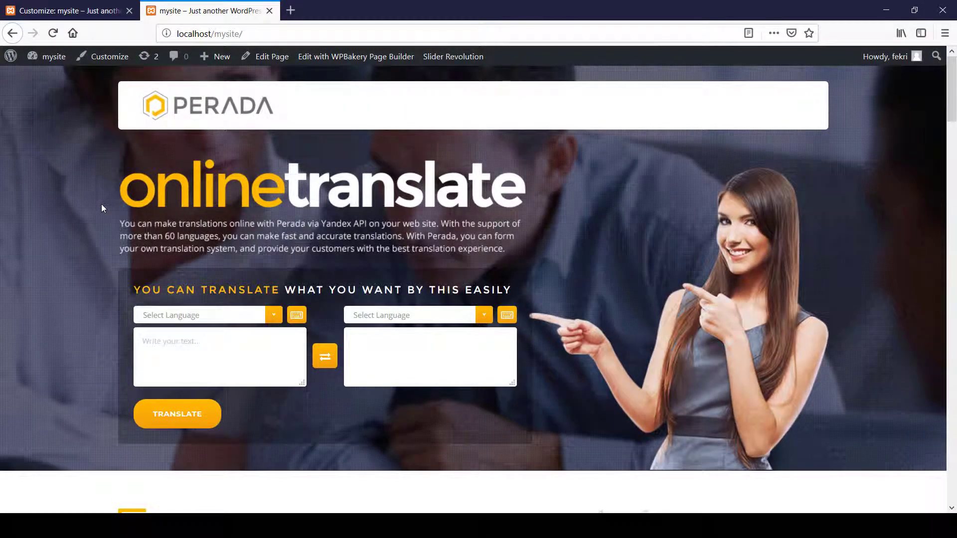
{"action": "scroll", "coordinate": [255, 261], "scroll_direction": "down", "scroll_amount": 20}
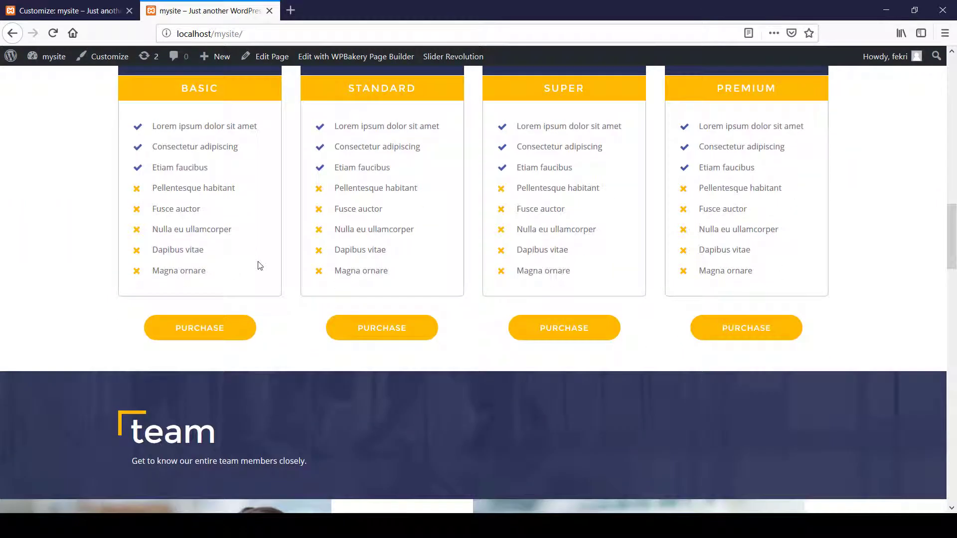
{"action": "scroll", "coordinate": [258, 261], "scroll_direction": "down", "scroll_amount": 20}
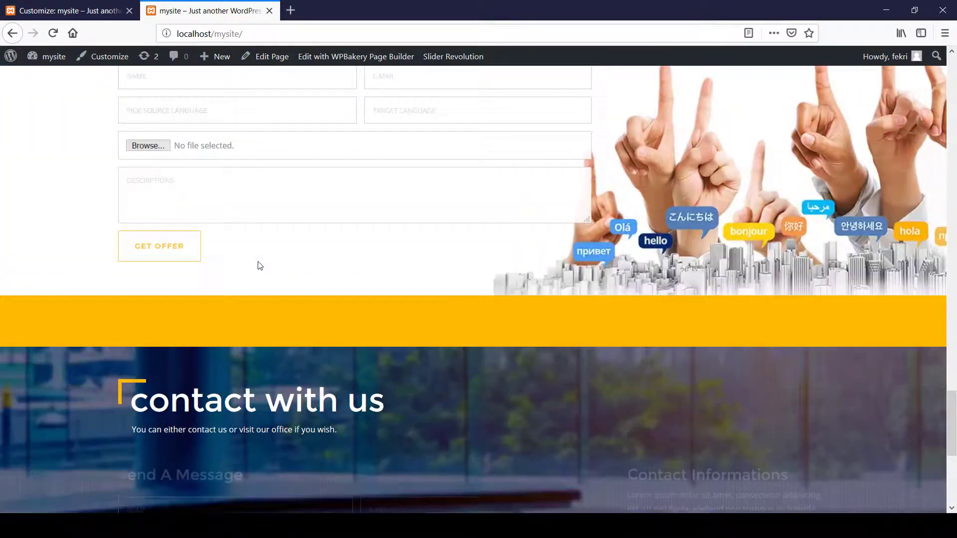
{"action": "scroll", "coordinate": [258, 261], "scroll_direction": "up", "scroll_amount": 20}
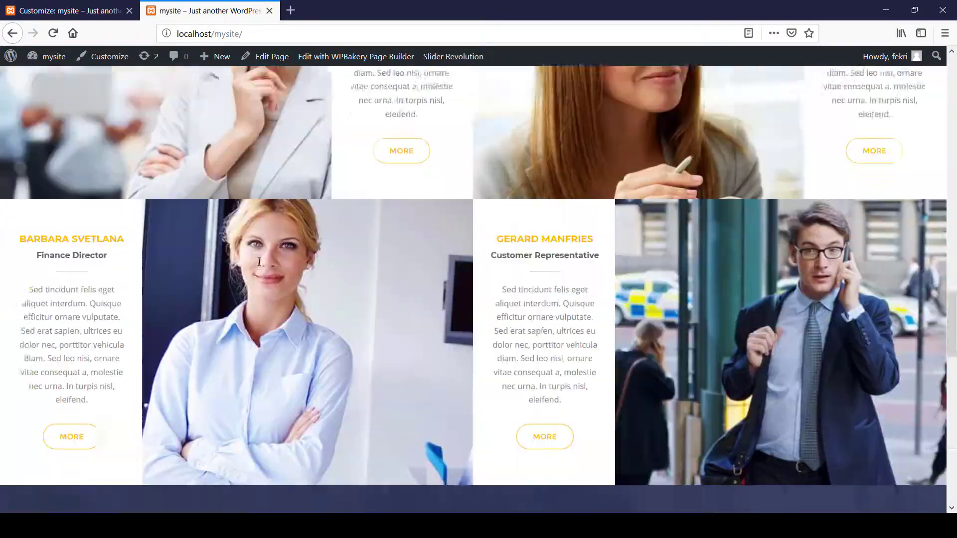
{"action": "scroll", "coordinate": [259, 261], "scroll_direction": "up", "scroll_amount": 20}
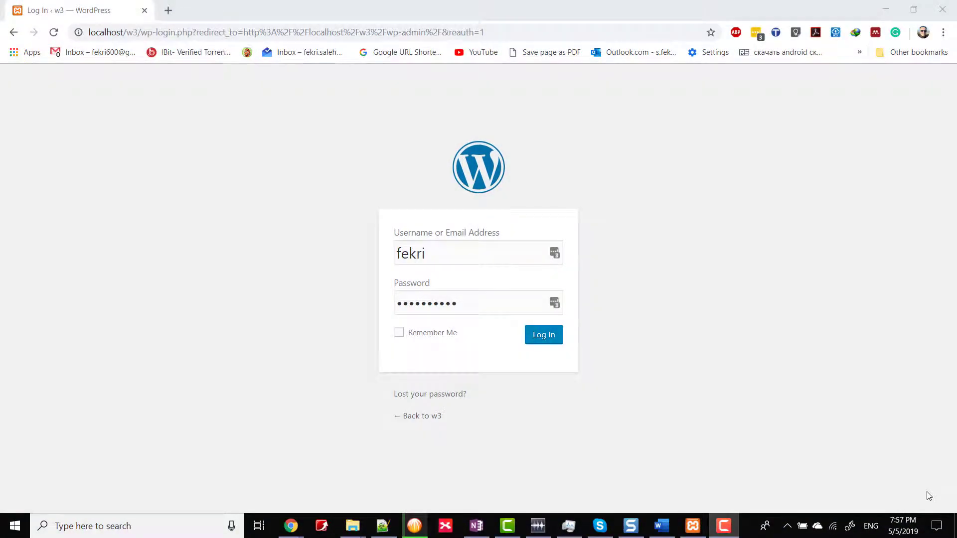
Step: Log in to the w3 site's admin with the prefilled credentials and install the Hostinza demo content over the existing content
{"action": "left_click", "coordinate": [548, 339]}
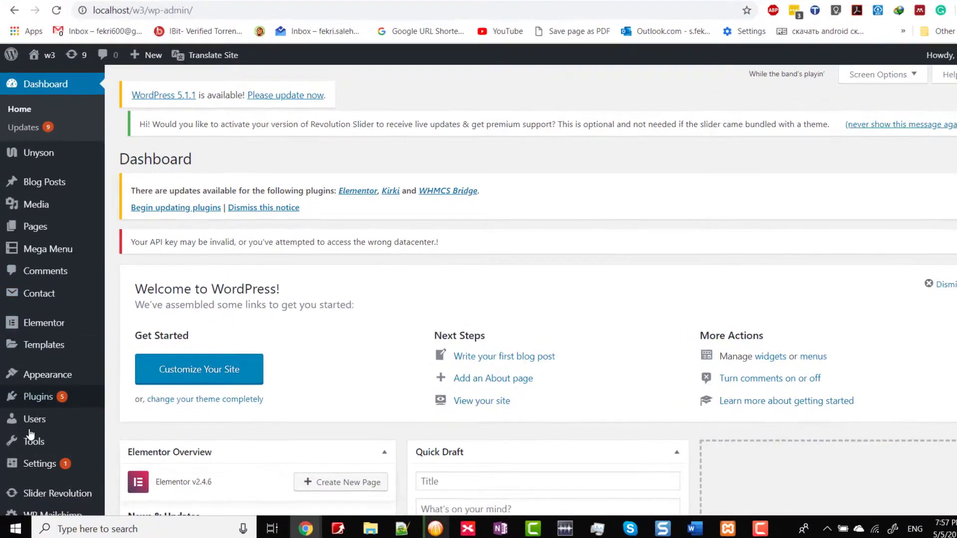
{"action": "mouse_move", "coordinate": [30, 442]}
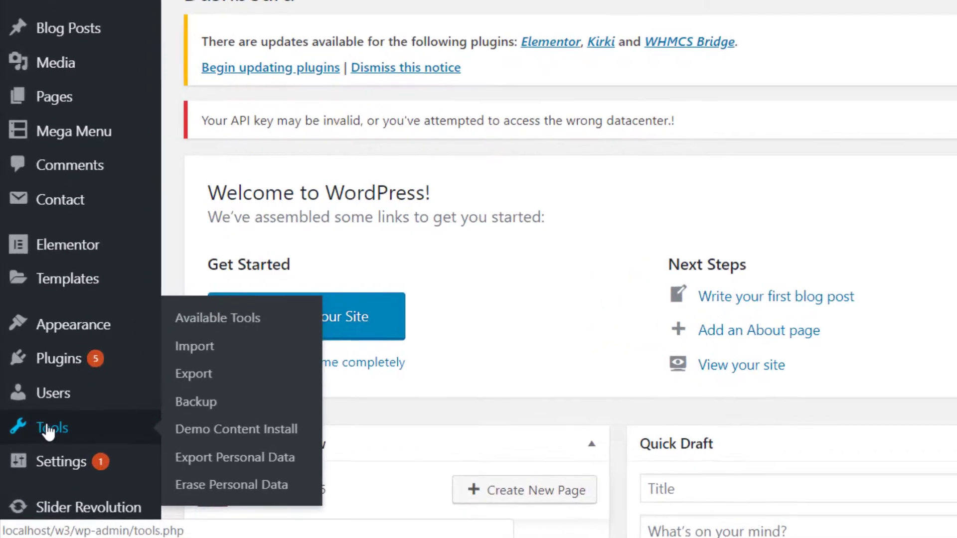
{"action": "left_click", "coordinate": [208, 438]}
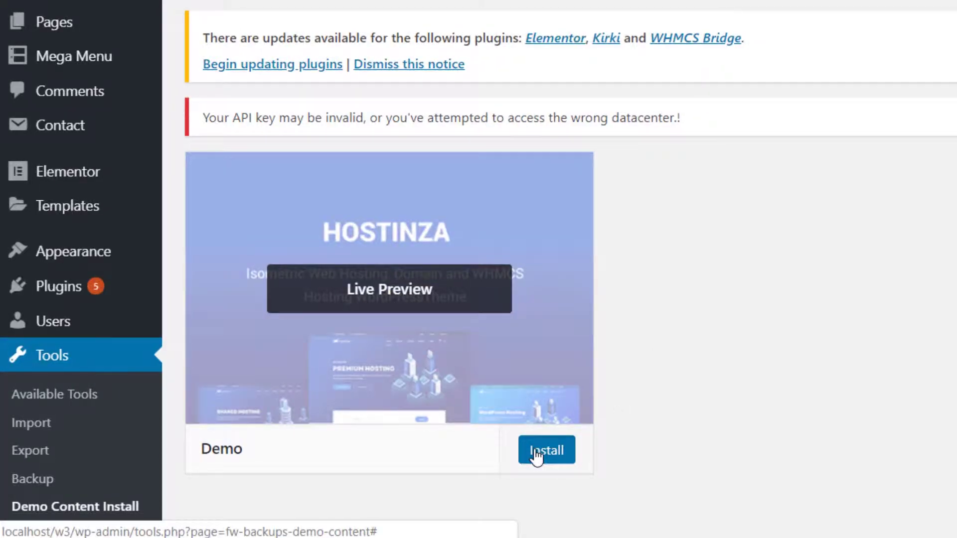
{"action": "left_click", "coordinate": [537, 451]}
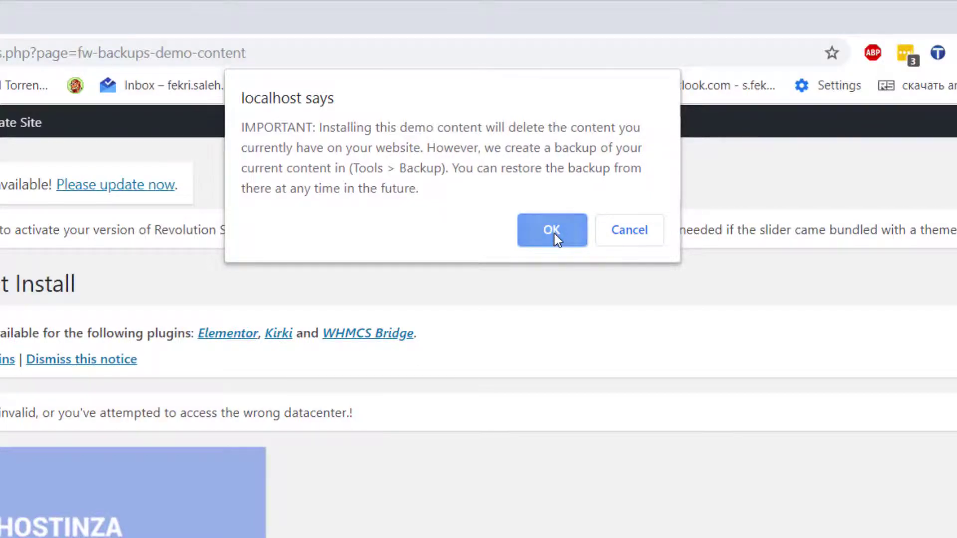
{"action": "left_click", "coordinate": [553, 232]}
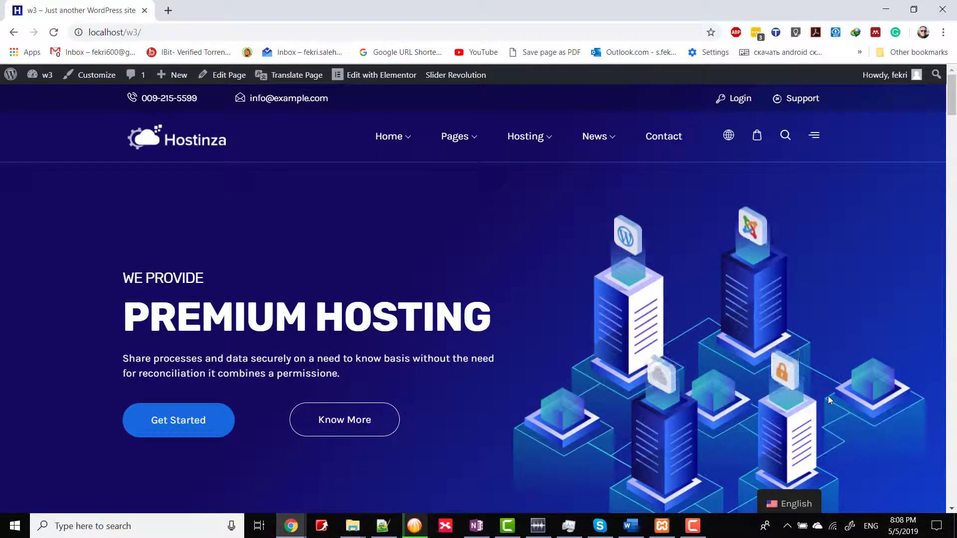
Step: Examine the imported Hostinza homepage on the w3 site from the hero section down to the footer
{"action": "scroll", "coordinate": [696, 349], "scroll_direction": "down", "scroll_amount": 5}
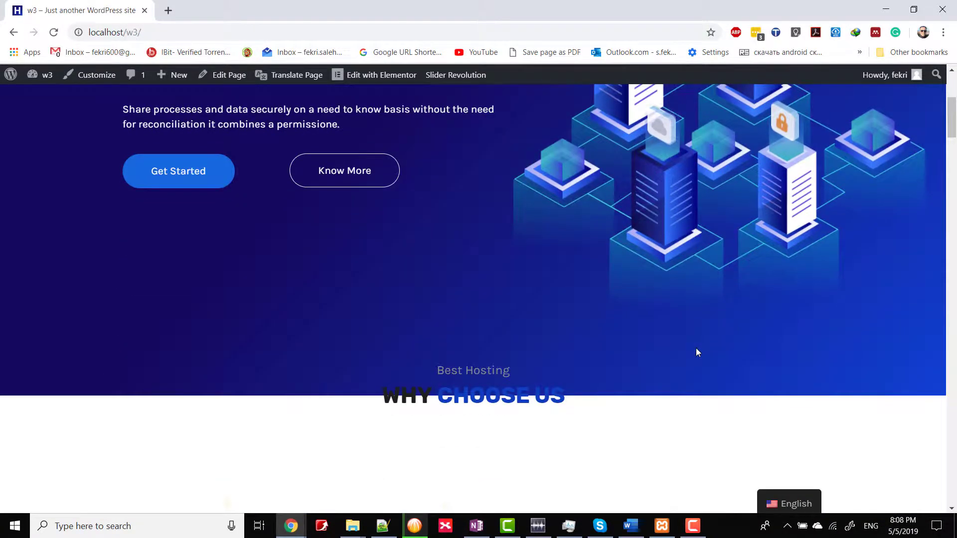
{"action": "scroll", "coordinate": [696, 348], "scroll_direction": "down", "scroll_amount": 15}
{"action": "scroll", "coordinate": [698, 352], "scroll_direction": "down", "scroll_amount": 20}
{"action": "scroll", "coordinate": [697, 352], "scroll_direction": "down", "scroll_amount": 20}
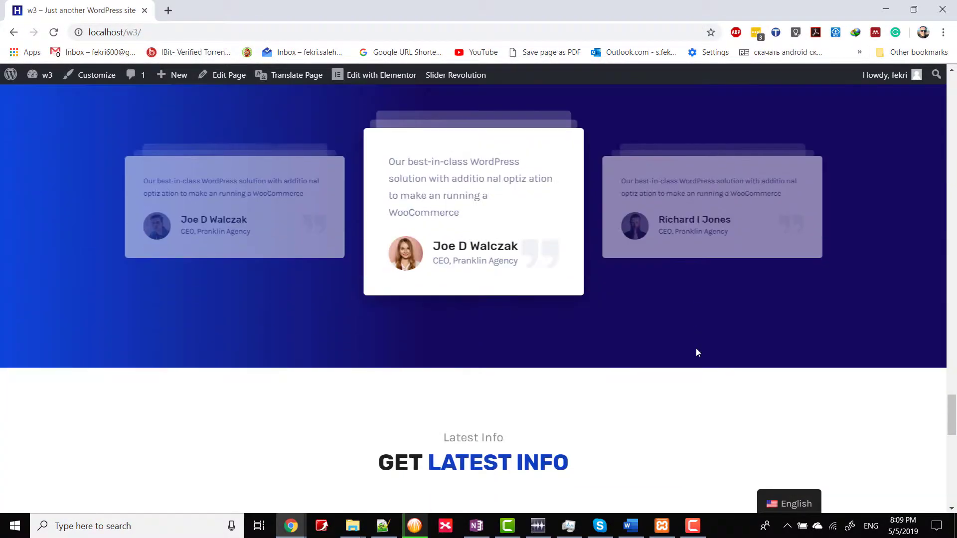
{"action": "scroll", "coordinate": [697, 352], "scroll_direction": "down", "scroll_amount": 14}
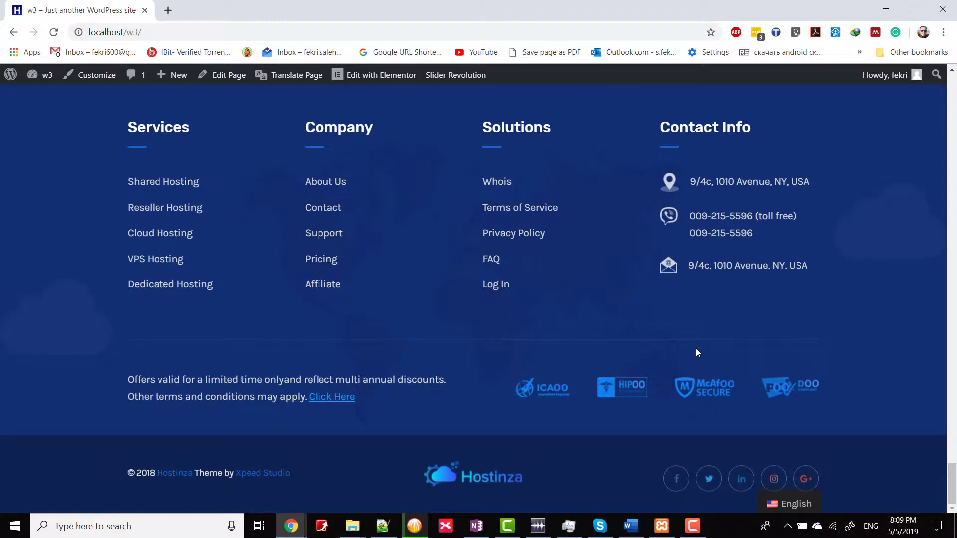